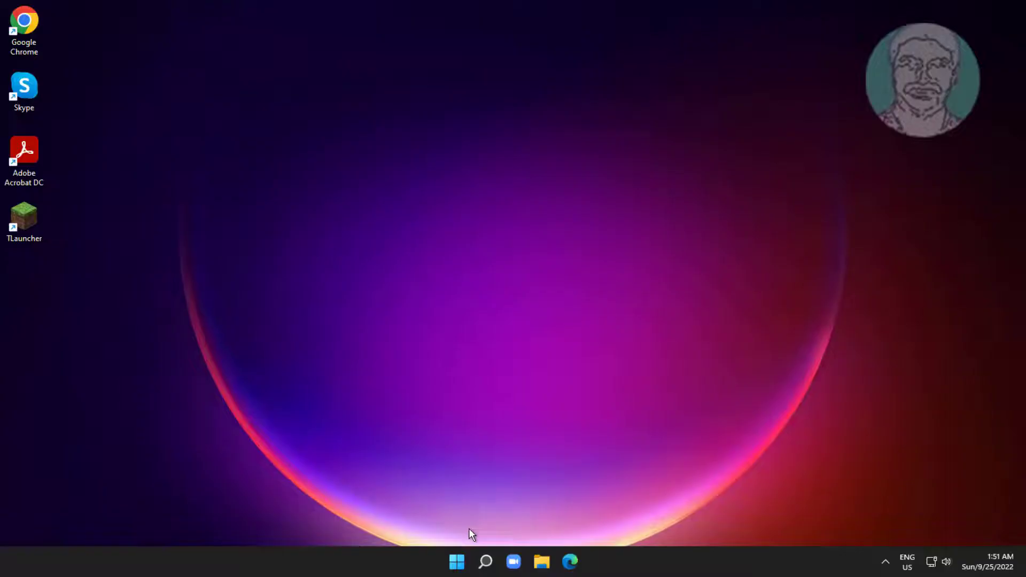
Run wsreset from the Run dialog, then close the reopened Microsoft Store.
{"action": "right_click", "coordinate": [457, 565]}
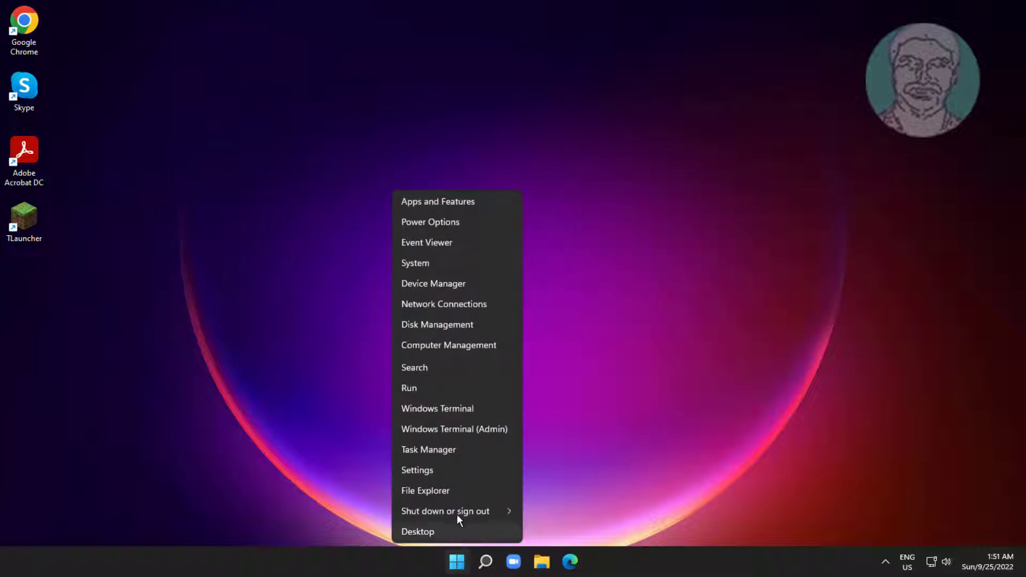
{"action": "left_click", "coordinate": [441, 387]}
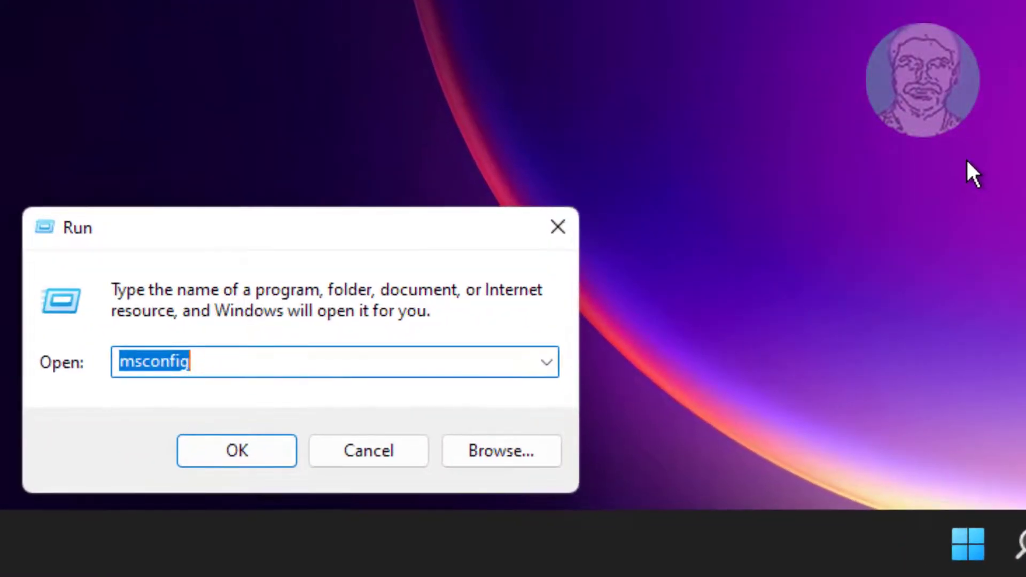
{"action": "type", "text": "ws"}
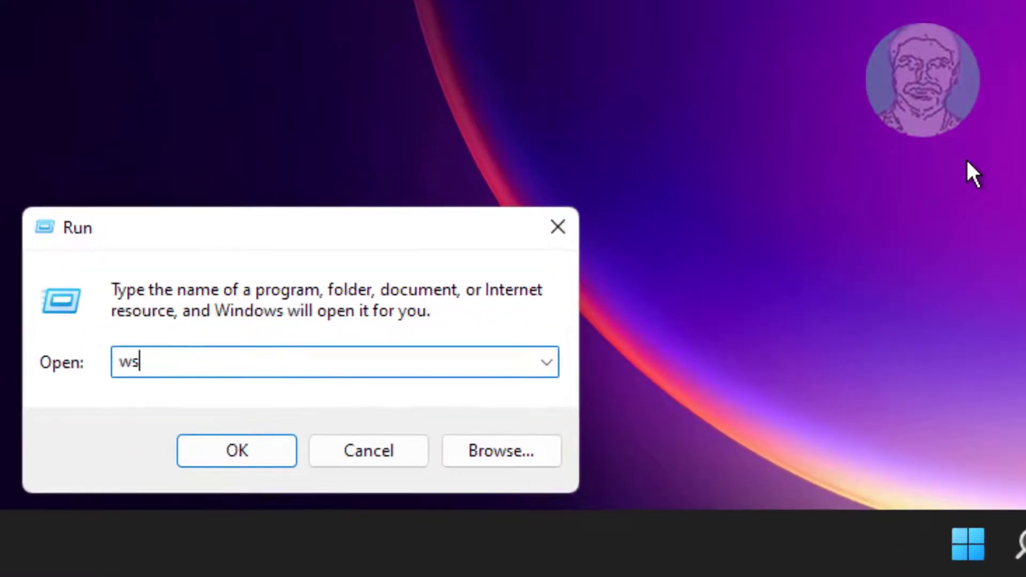
{"action": "type", "text": "reset"}
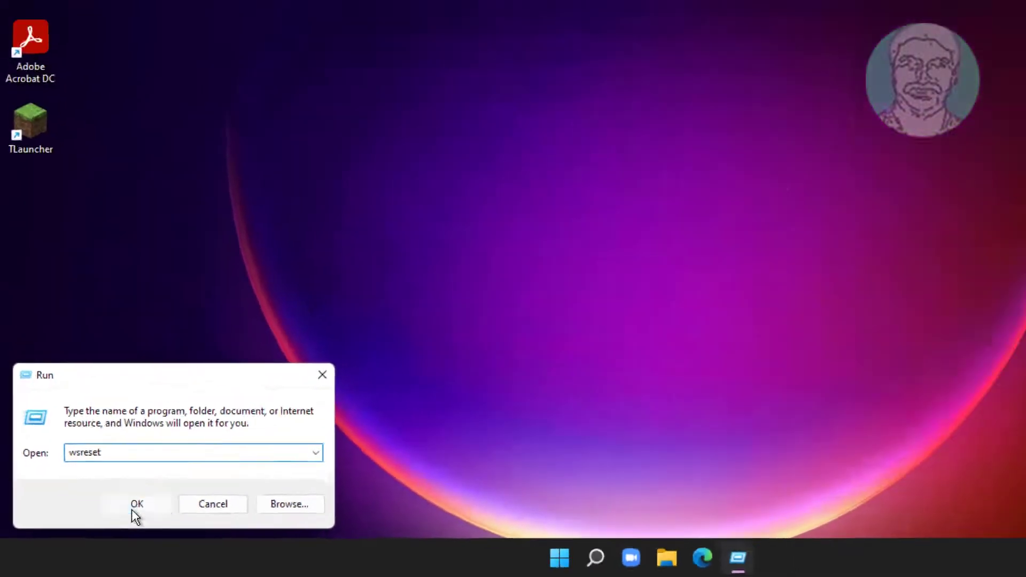
{"action": "left_click", "coordinate": [132, 506]}
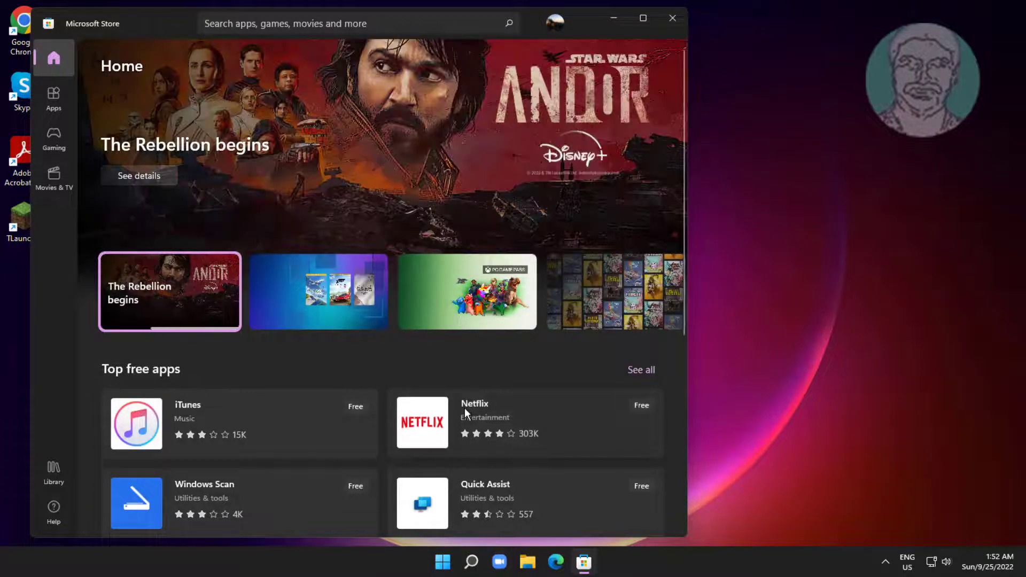
{"action": "left_click", "coordinate": [671, 16]}
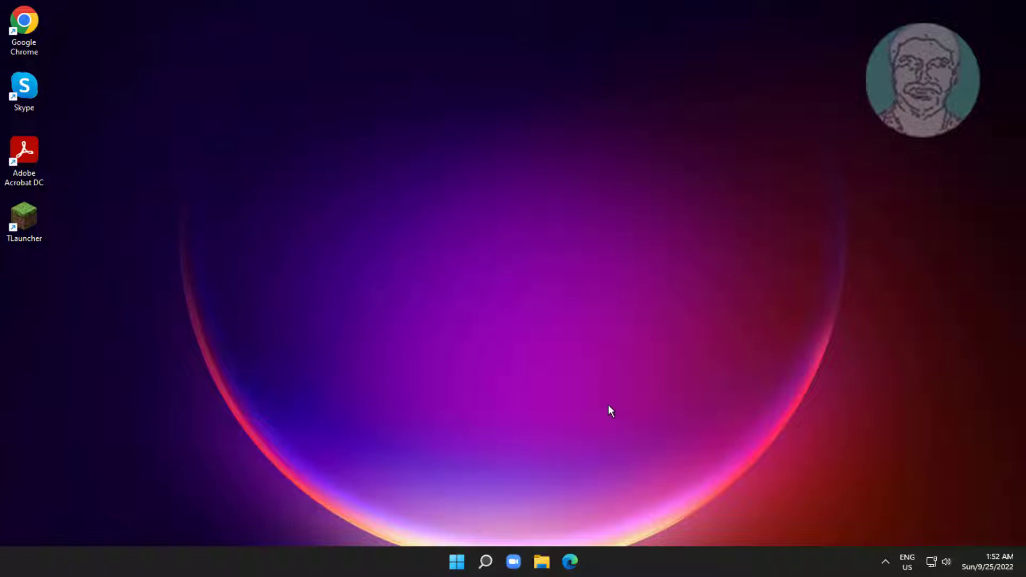
Go to Settings > System > Troubleshoot > Other troubleshooters.
{"action": "left_click", "coordinate": [458, 563]}
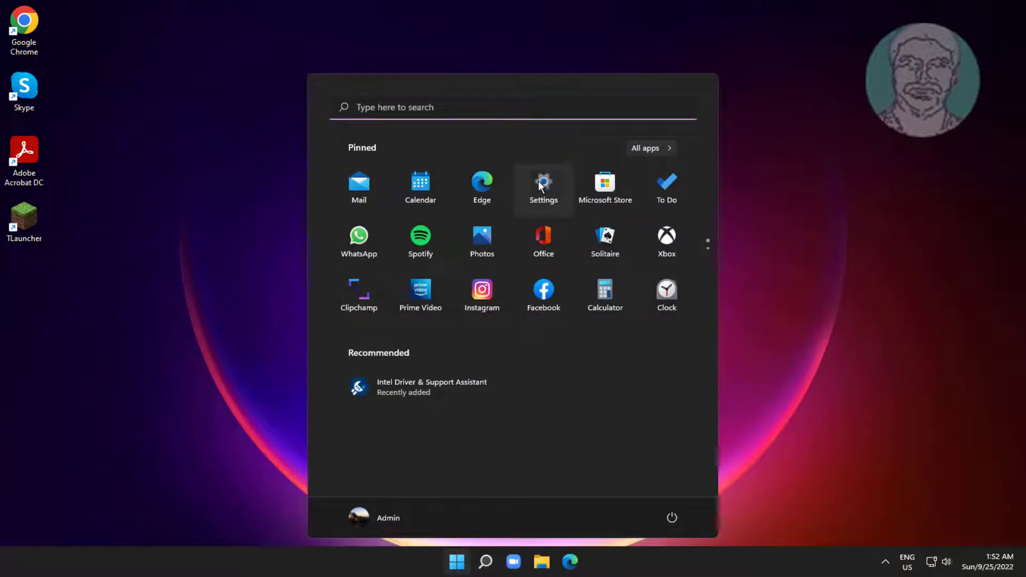
{"action": "left_click", "coordinate": [539, 182]}
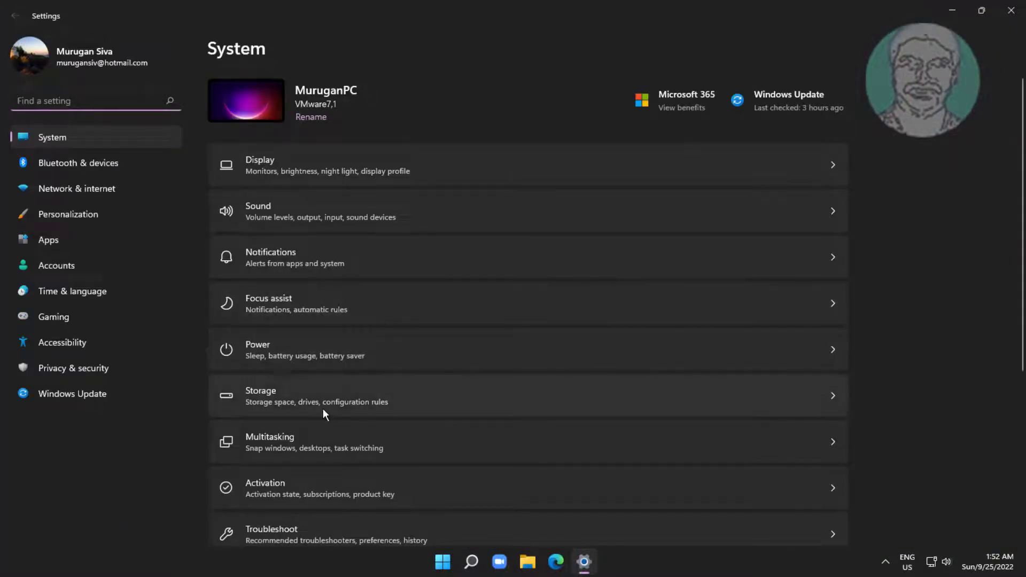
{"action": "scroll", "coordinate": [323, 408], "scroll_direction": "down", "scroll_amount": 2}
{"action": "left_click", "coordinate": [323, 464]}
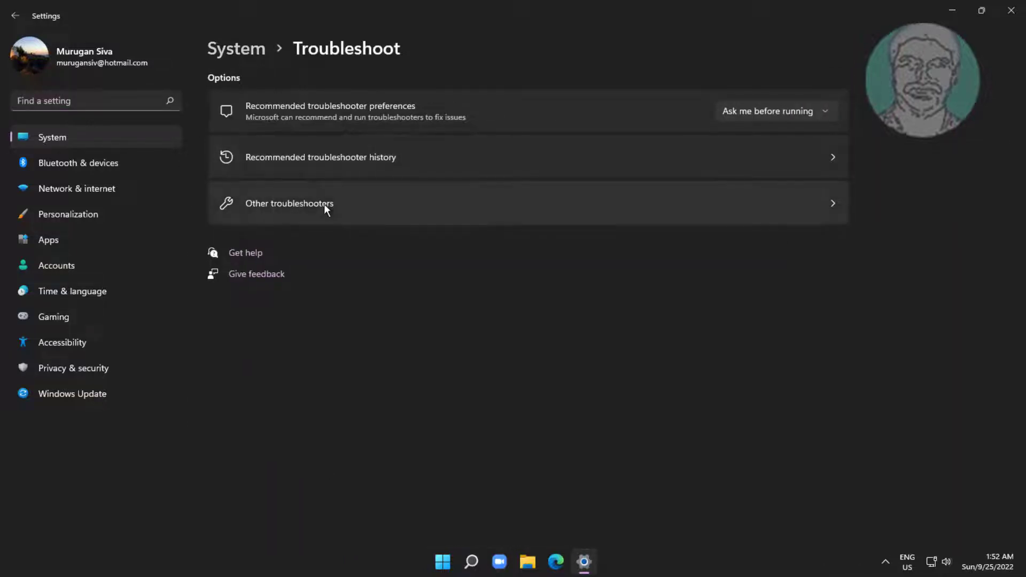
{"action": "left_click", "coordinate": [324, 204]}
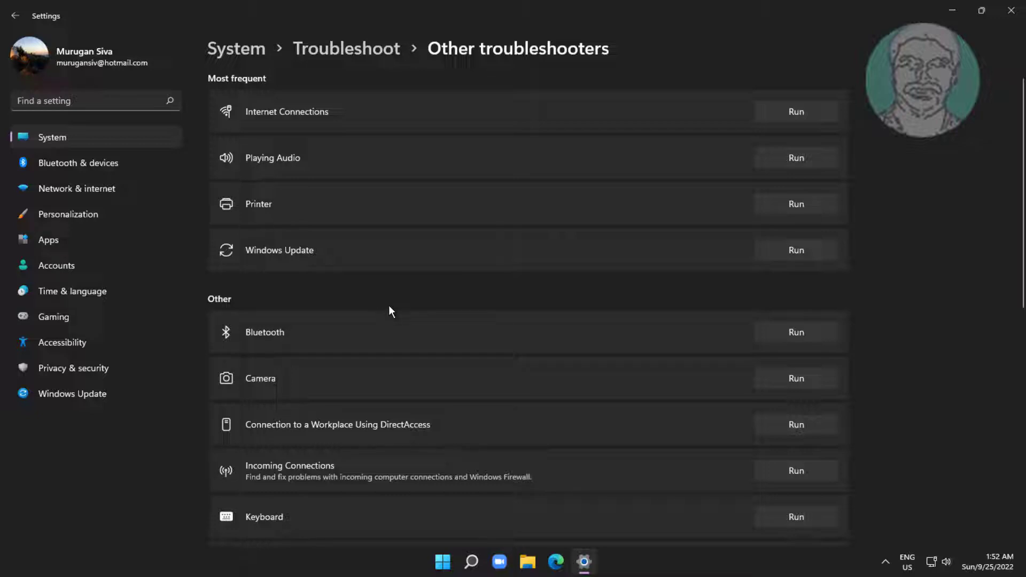
{"action": "scroll", "coordinate": [388, 307], "scroll_direction": "down", "scroll_amount": 1}
{"action": "scroll", "coordinate": [389, 307], "scroll_direction": "down", "scroll_amount": 3}
{"action": "scroll", "coordinate": [389, 306], "scroll_direction": "down", "scroll_amount": 2}
{"action": "scroll", "coordinate": [388, 306], "scroll_direction": "down", "scroll_amount": 3}
{"action": "scroll", "coordinate": [389, 306], "scroll_direction": "down", "scroll_amount": 3}
{"action": "scroll", "coordinate": [389, 306], "scroll_direction": "down", "scroll_amount": 1}
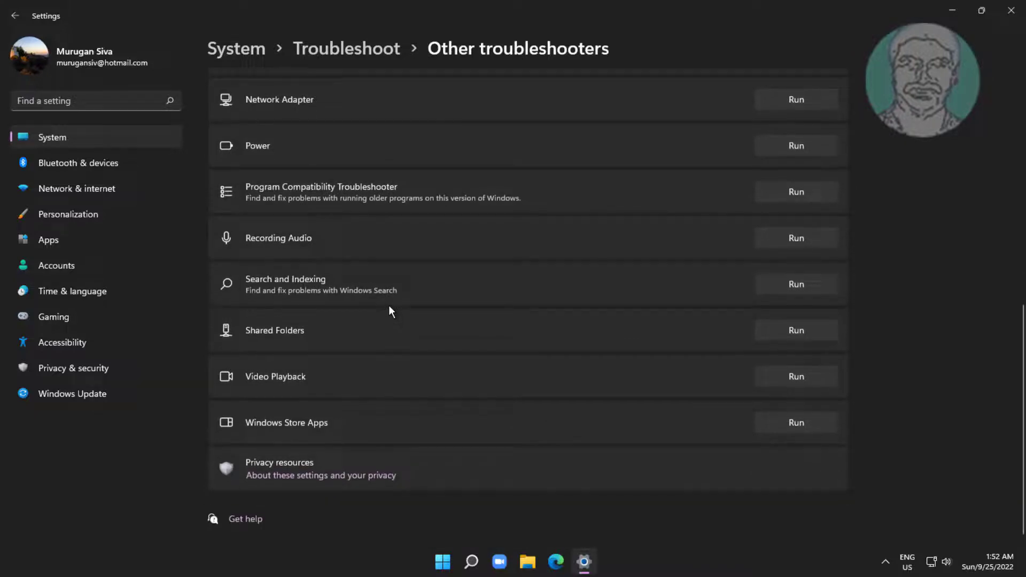
Run the Windows Store Apps troubleshooter to completion, close its report, and close Settings.
{"action": "left_click", "coordinate": [784, 416]}
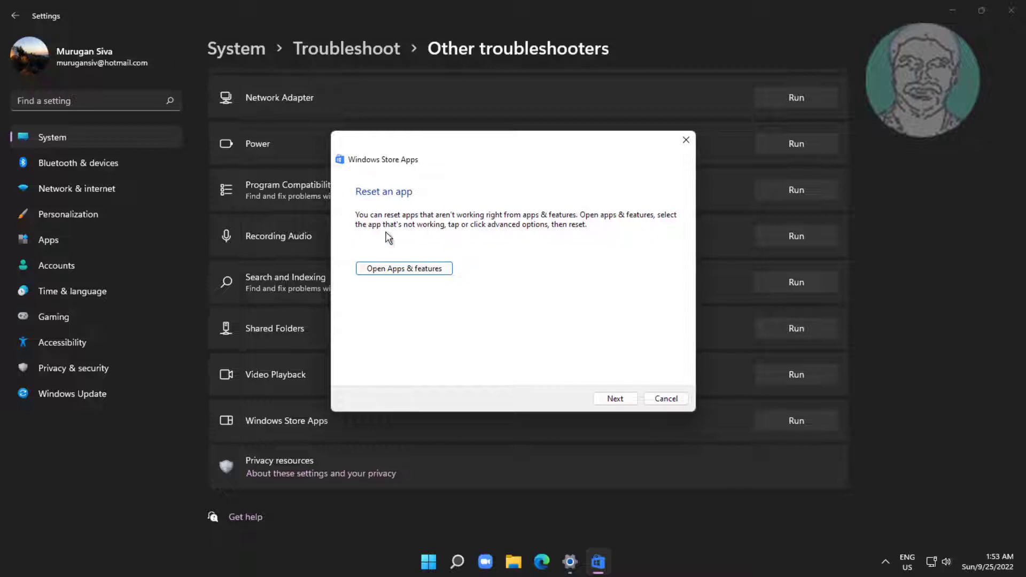
{"action": "left_click", "coordinate": [621, 397]}
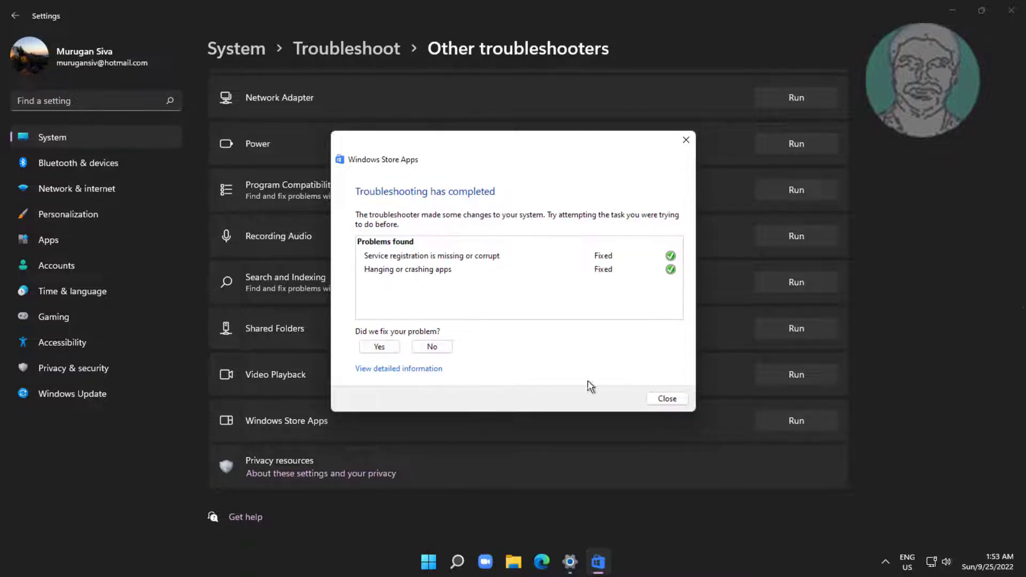
{"action": "left_click", "coordinate": [667, 399]}
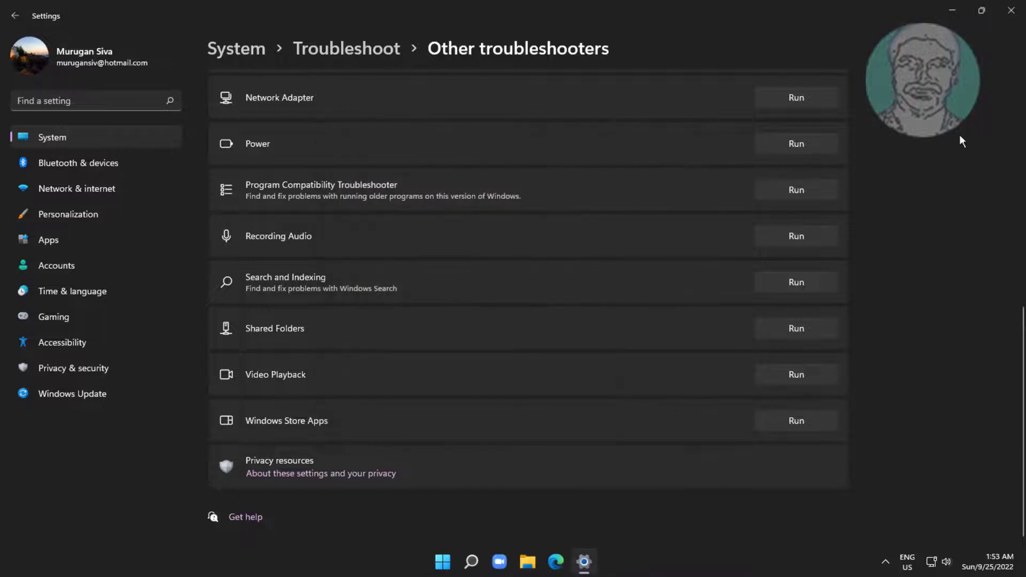
{"action": "left_click", "coordinate": [1011, 10]}
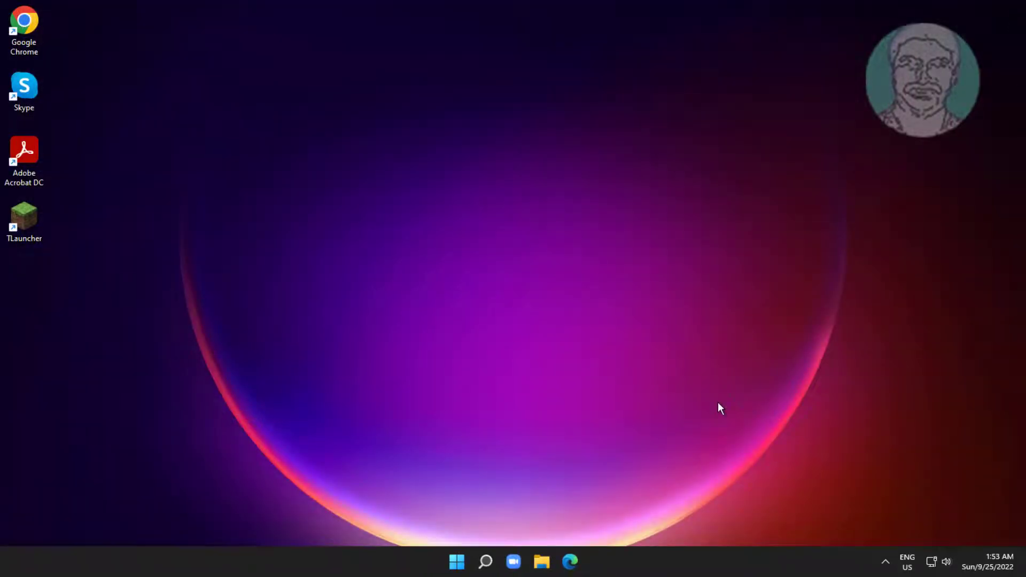
Search Apps & features for 'store' and open Microsoft Store's more-actions menu.
{"action": "left_click", "coordinate": [457, 561]}
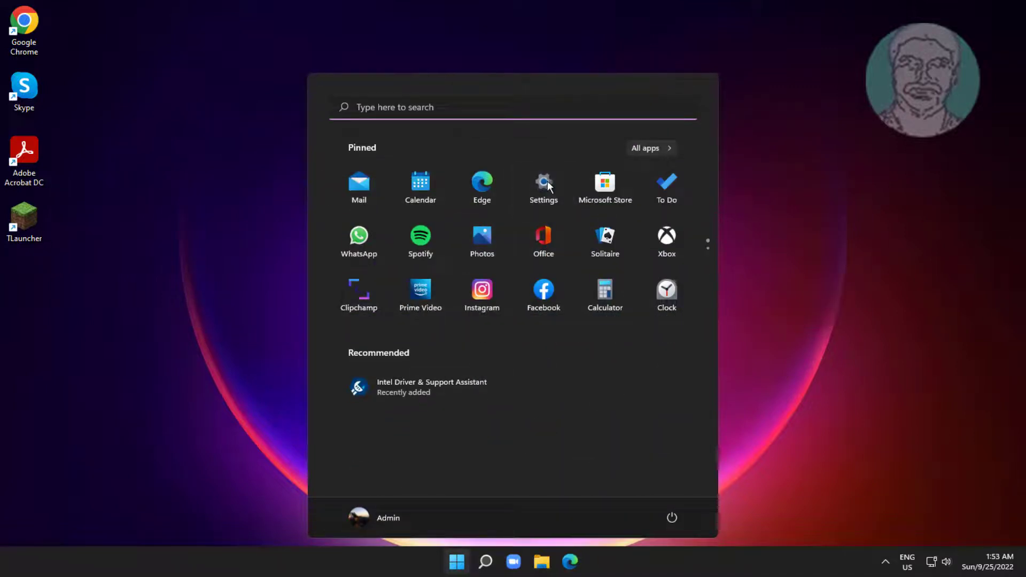
{"action": "left_click", "coordinate": [543, 195]}
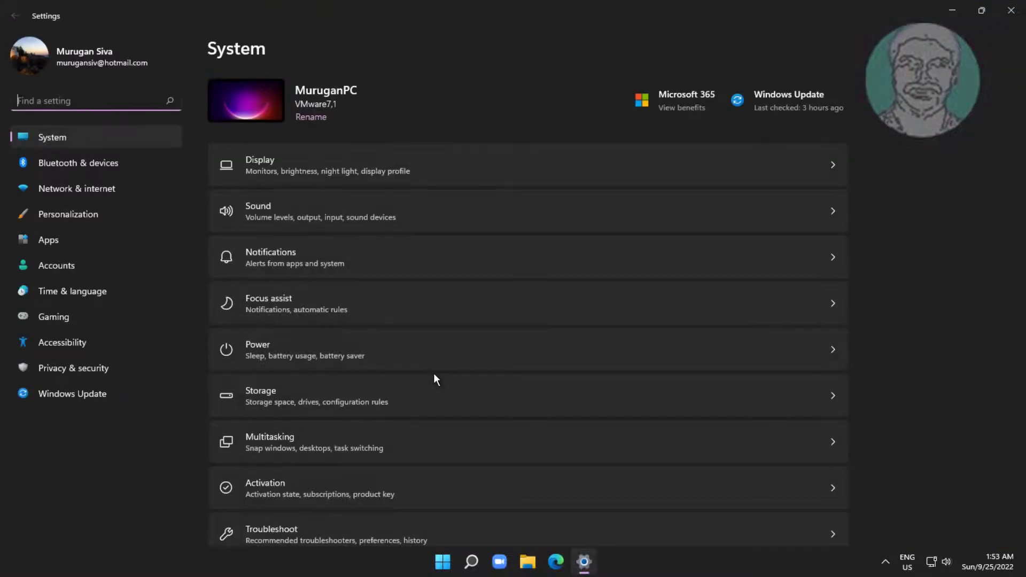
{"action": "left_click", "coordinate": [37, 242]}
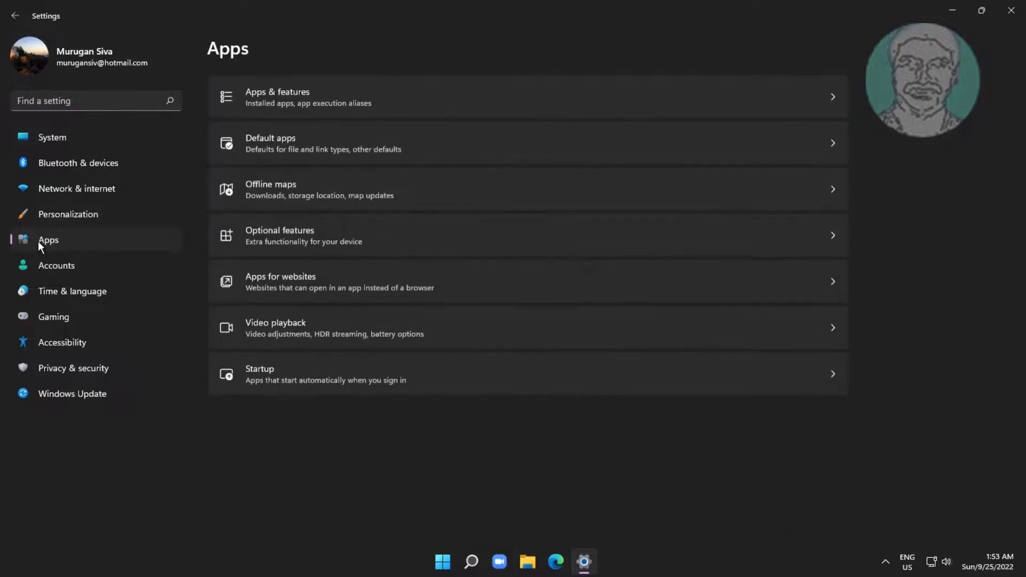
{"action": "left_click", "coordinate": [315, 108]}
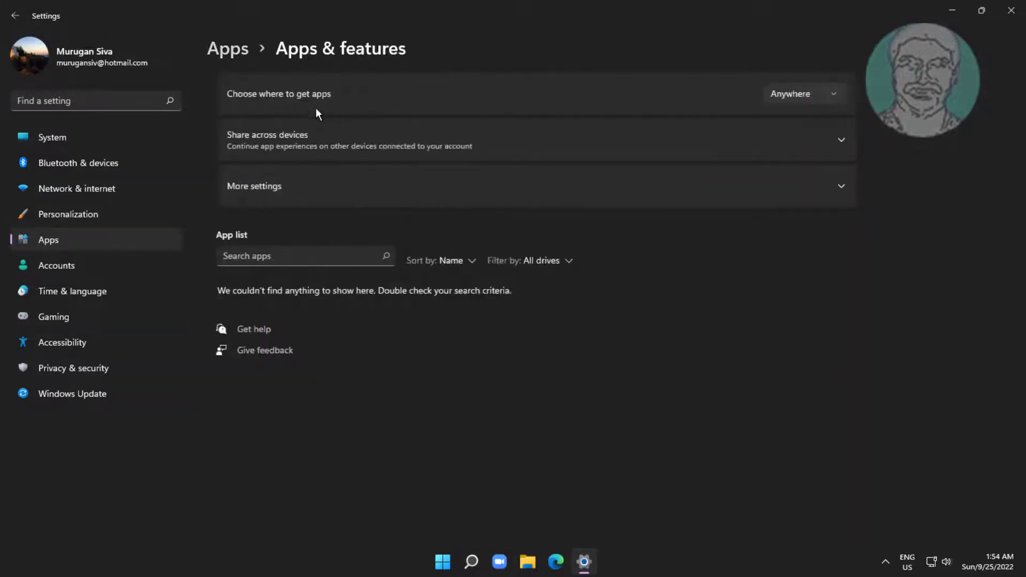
{"action": "left_click", "coordinate": [276, 257]}
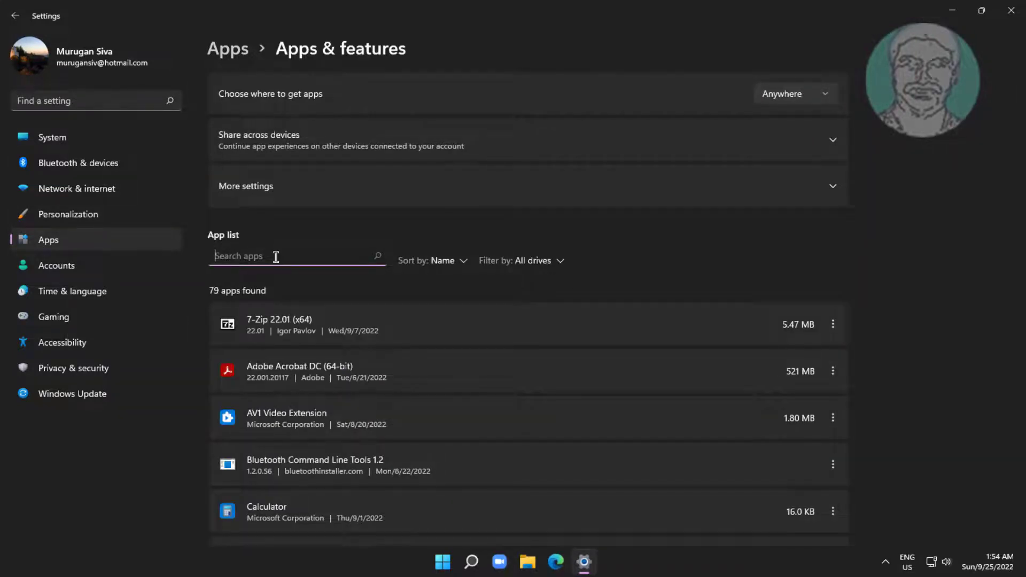
{"action": "type", "text": "store"}
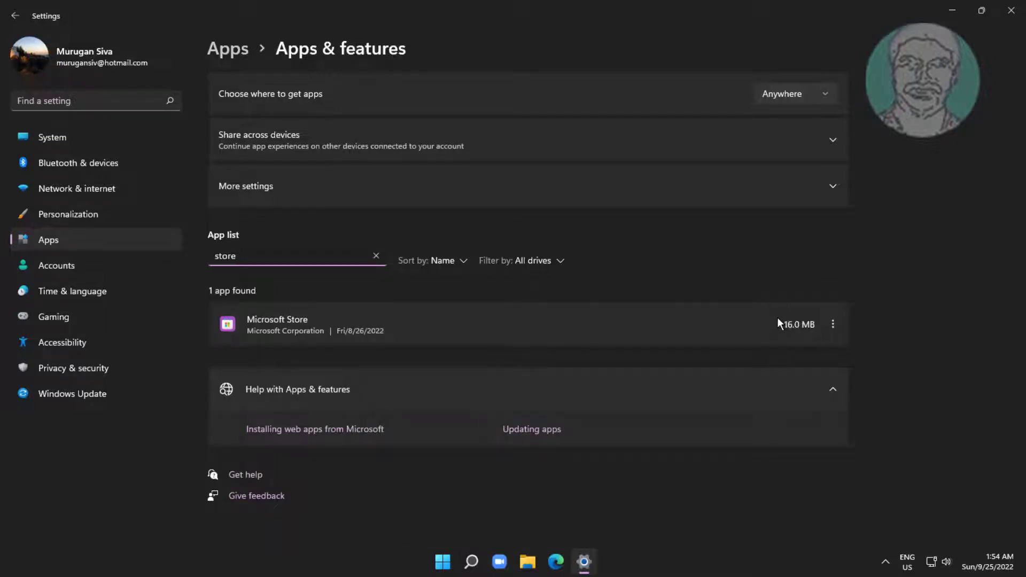
{"action": "left_click", "coordinate": [831, 324]}
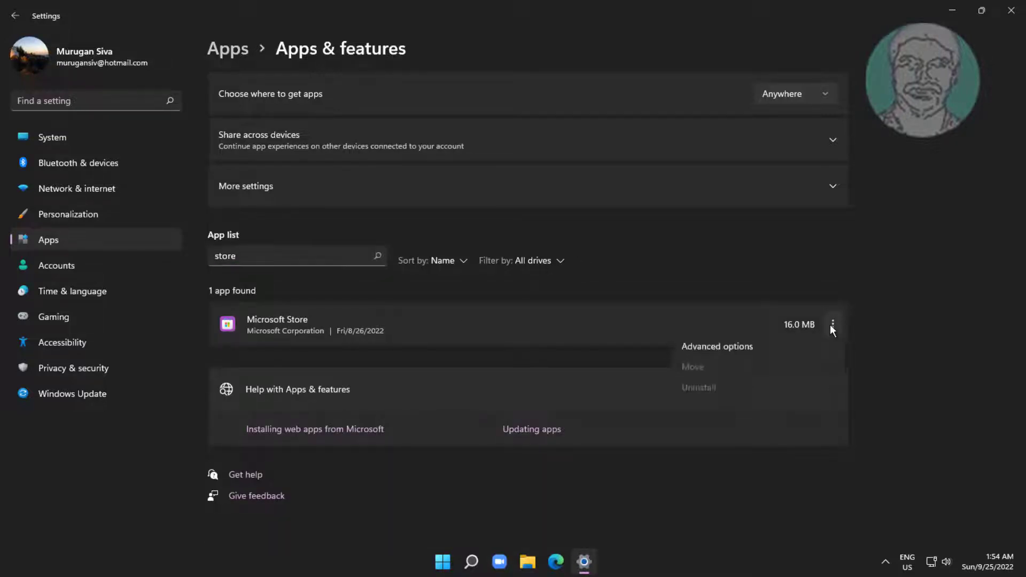
Repair Microsoft Store, then reset it with confirmation, and close Settings.
{"action": "left_click", "coordinate": [753, 351]}
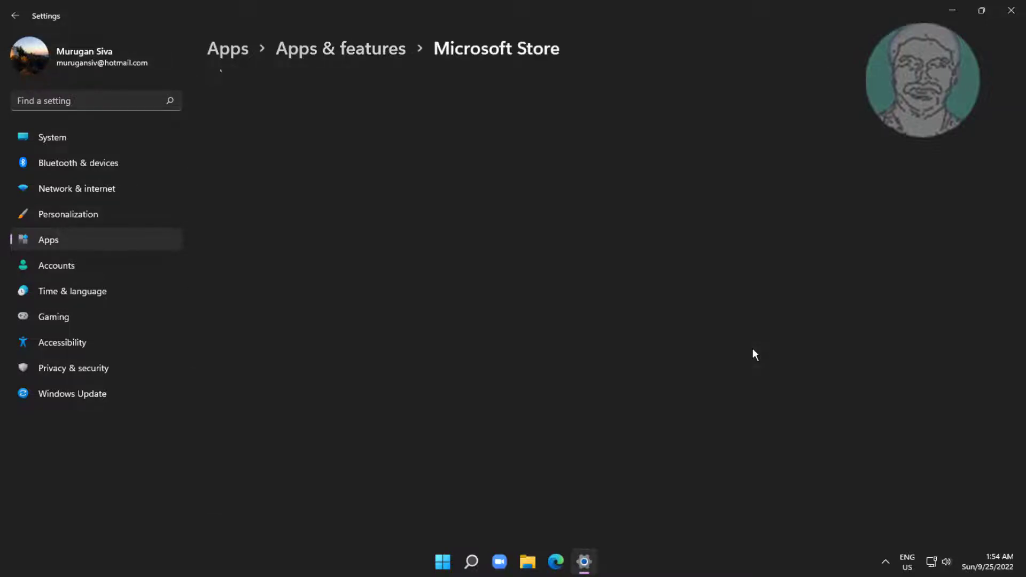
{"action": "scroll", "coordinate": [447, 376], "scroll_direction": "down", "scroll_amount": 1}
{"action": "scroll", "coordinate": [450, 390], "scroll_direction": "down", "scroll_amount": 1}
{"action": "scroll", "coordinate": [450, 389], "scroll_direction": "down", "scroll_amount": 1}
{"action": "scroll", "coordinate": [450, 390], "scroll_direction": "down", "scroll_amount": 2}
{"action": "scroll", "coordinate": [449, 389], "scroll_direction": "down", "scroll_amount": 1}
{"action": "scroll", "coordinate": [450, 389], "scroll_direction": "down", "scroll_amount": 1}
{"action": "left_click", "coordinate": [249, 316]}
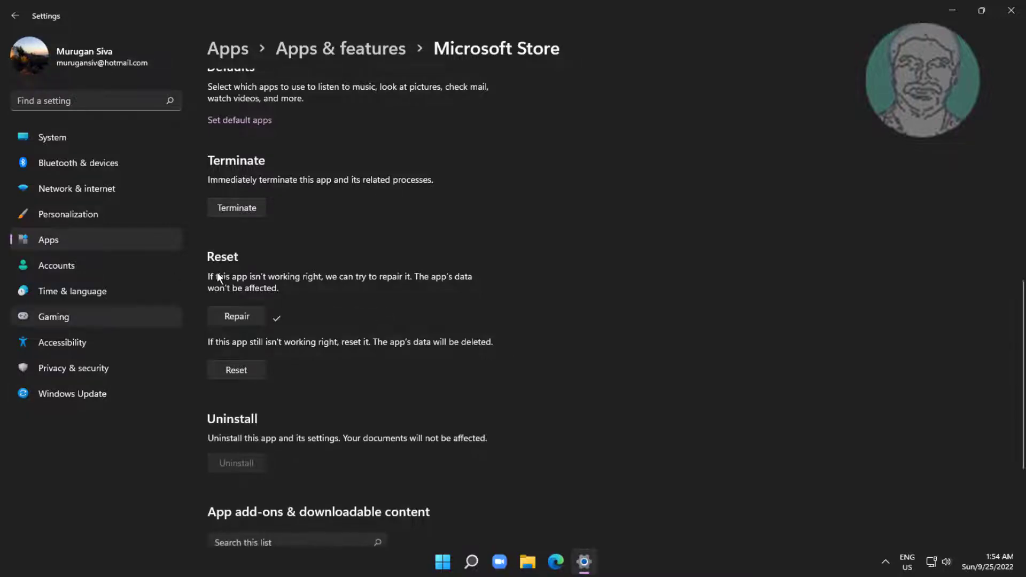
{"action": "left_click", "coordinate": [241, 369]}
{"action": "left_click", "coordinate": [281, 338]}
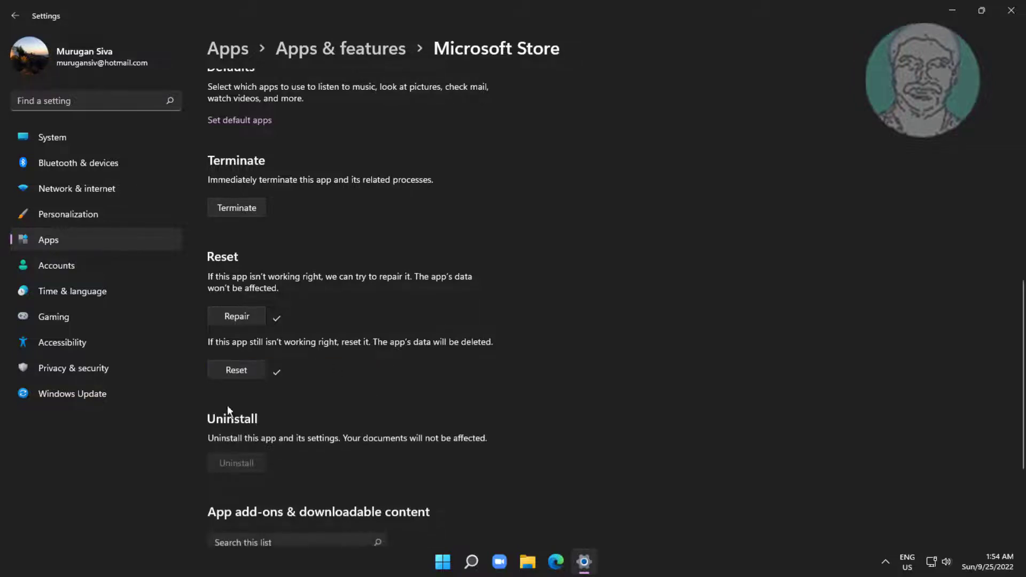
{"action": "left_click", "coordinate": [1011, 10]}
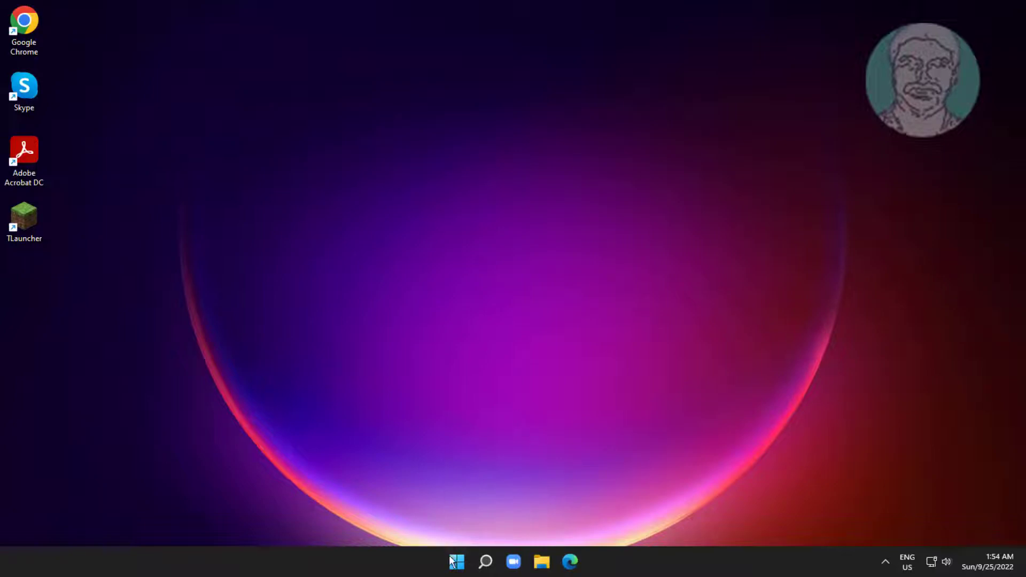
Run sfc /scannow in an administrator Command Prompt until verification reaches 100%.
{"action": "left_click", "coordinate": [485, 562]}
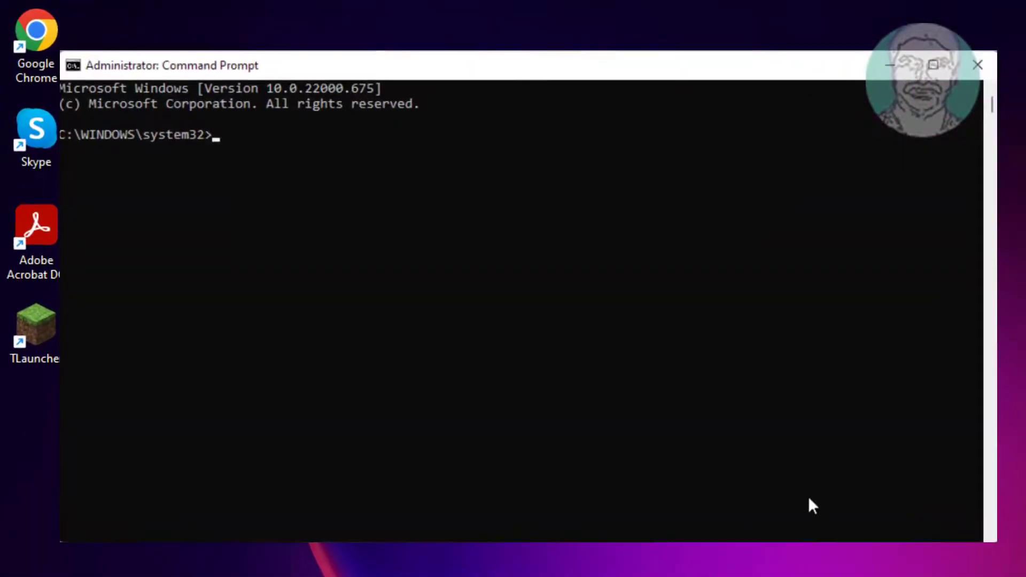
{"action": "type", "text": "sfc"}
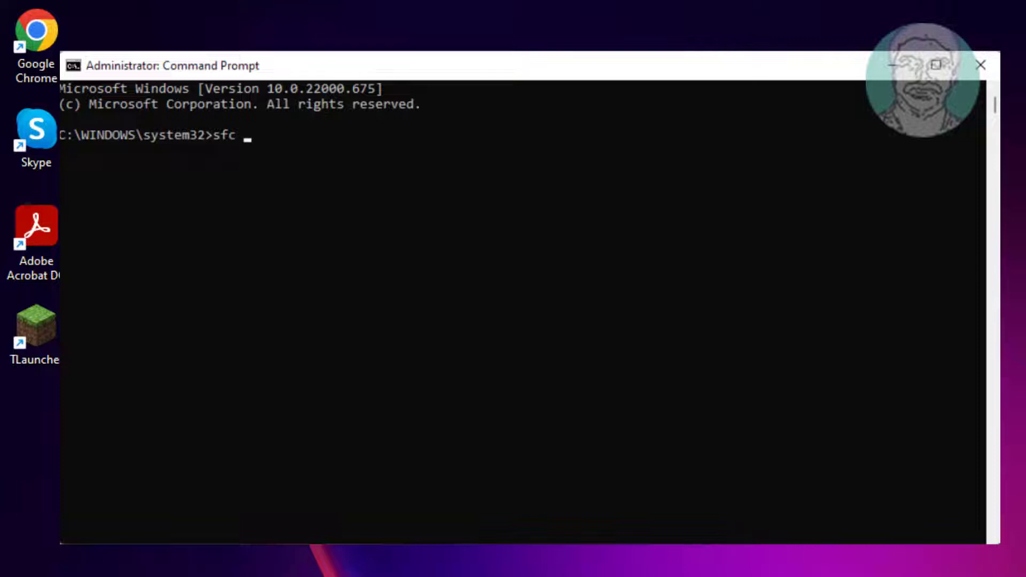
{"action": "type", "text": " /scannow"}
{"action": "key", "text": "Return"}
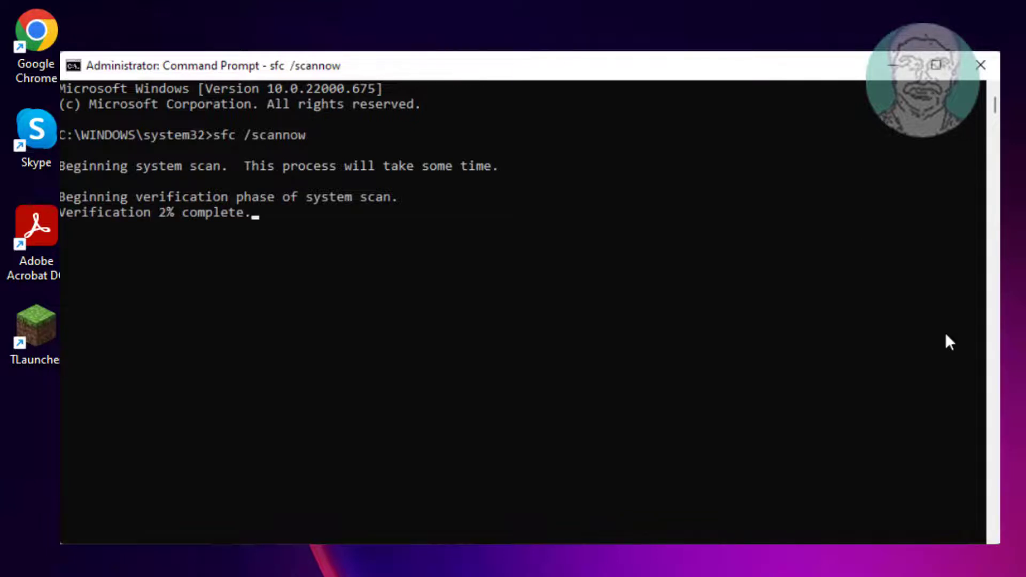
{"action": "left_click", "coordinate": [595, 335]}
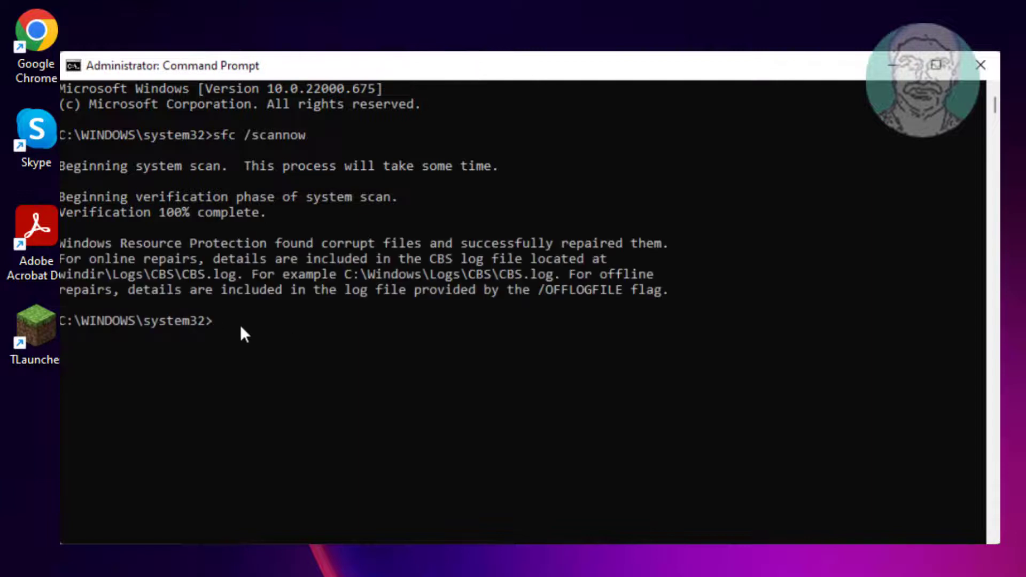
{"action": "left_click", "coordinate": [240, 322]}
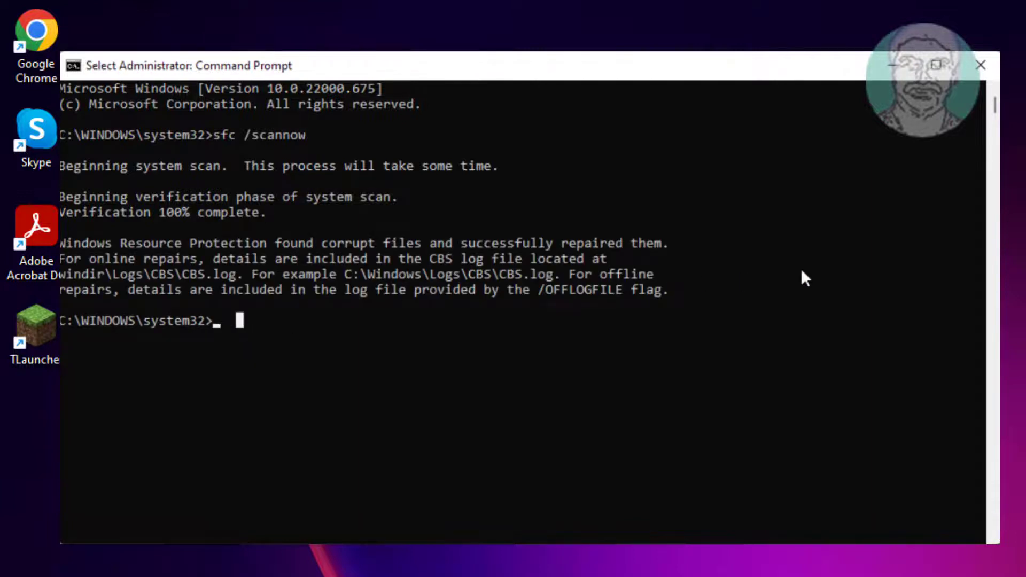
Run dism /online /cleanup-image /restorehealth, then exit Command Prompt once it succeeds.
{"action": "key", "text": "Escape"}
{"action": "type", "text": "d"}
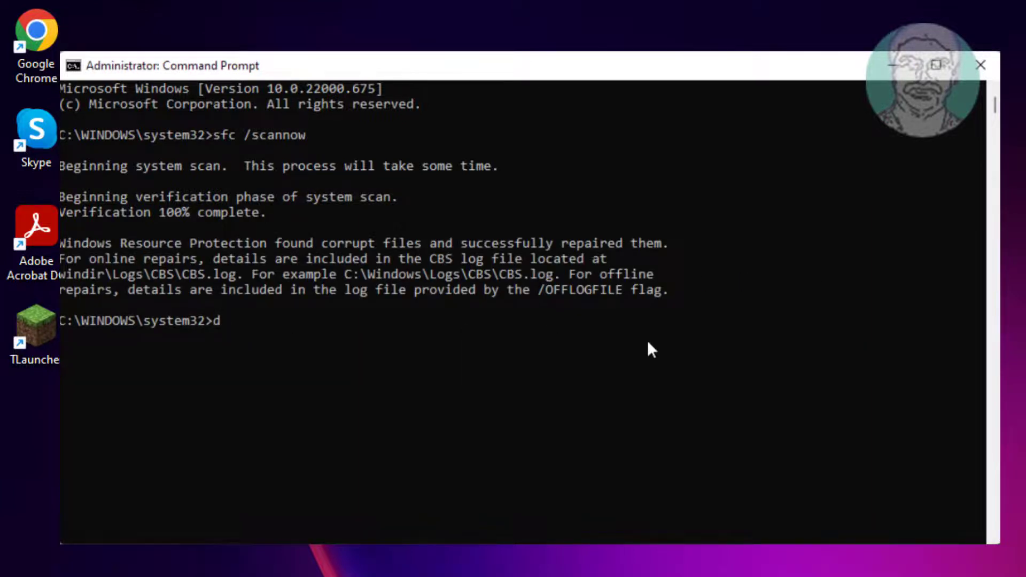
{"action": "type", "text": "ism /online /cleanup-i"}
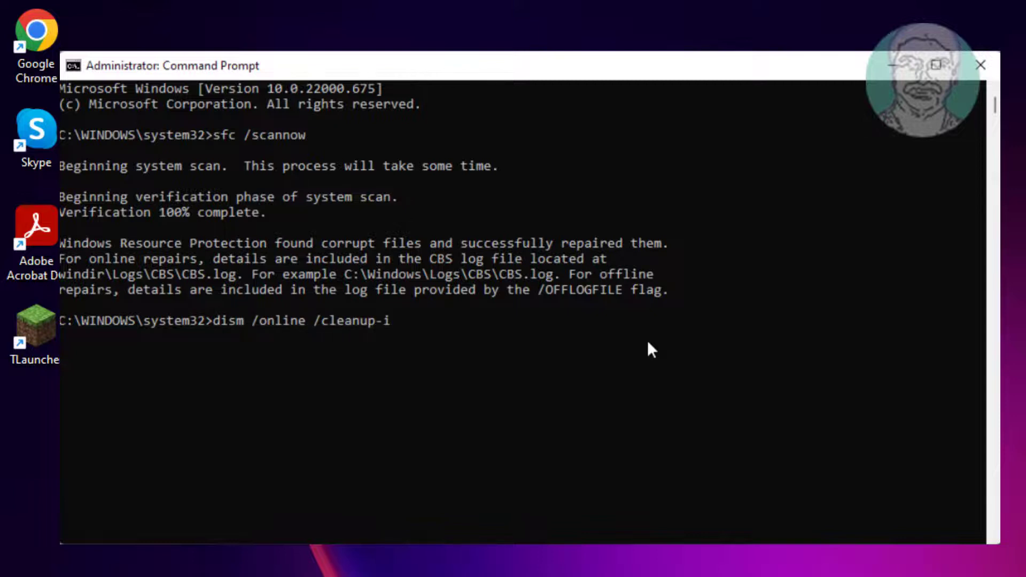
{"action": "type", "text": "mage /restorehealth"}
{"action": "key", "text": "Return"}
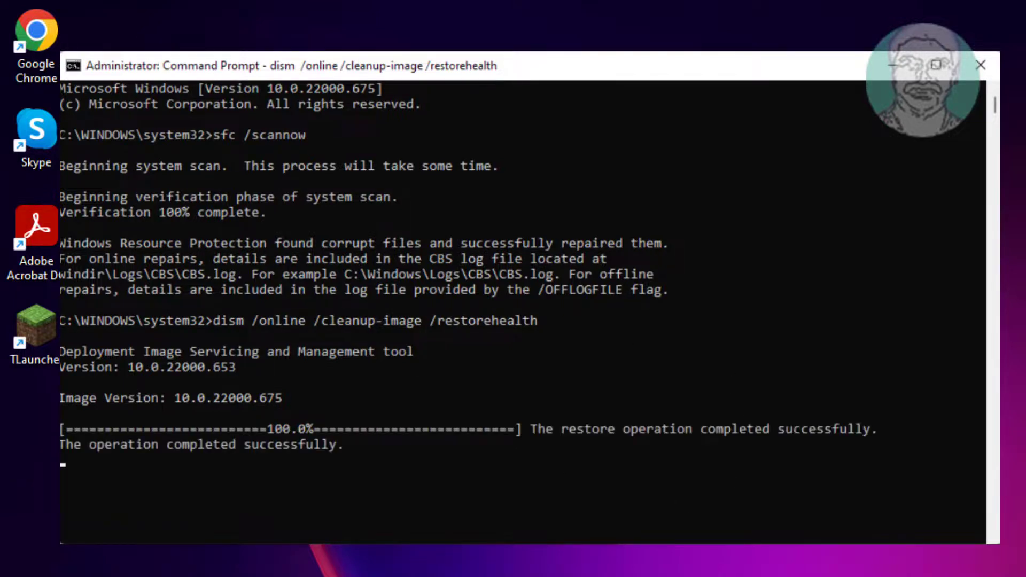
{"action": "left_click", "coordinate": [275, 486]}
{"action": "type", "text": "exit"}
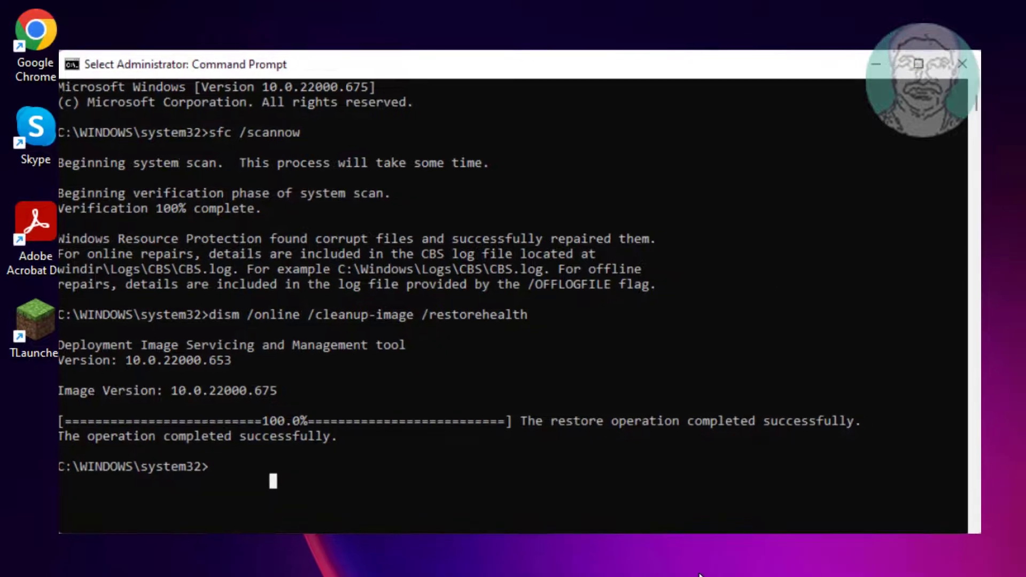
{"action": "key", "text": "Return"}
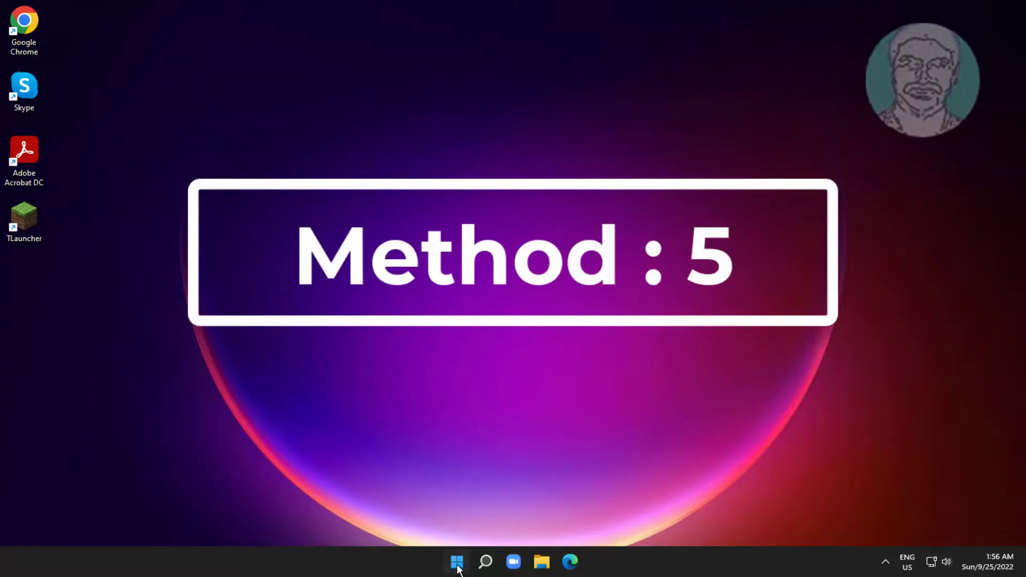
Navigate to Start > Settings > System > Recovery.
{"action": "left_click", "coordinate": [458, 564]}
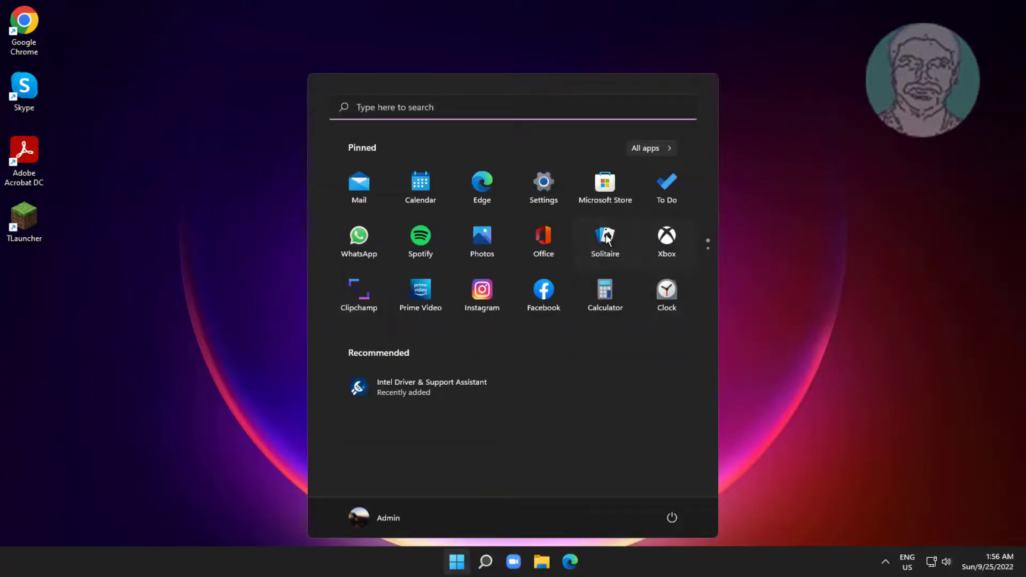
{"action": "left_click", "coordinate": [541, 190]}
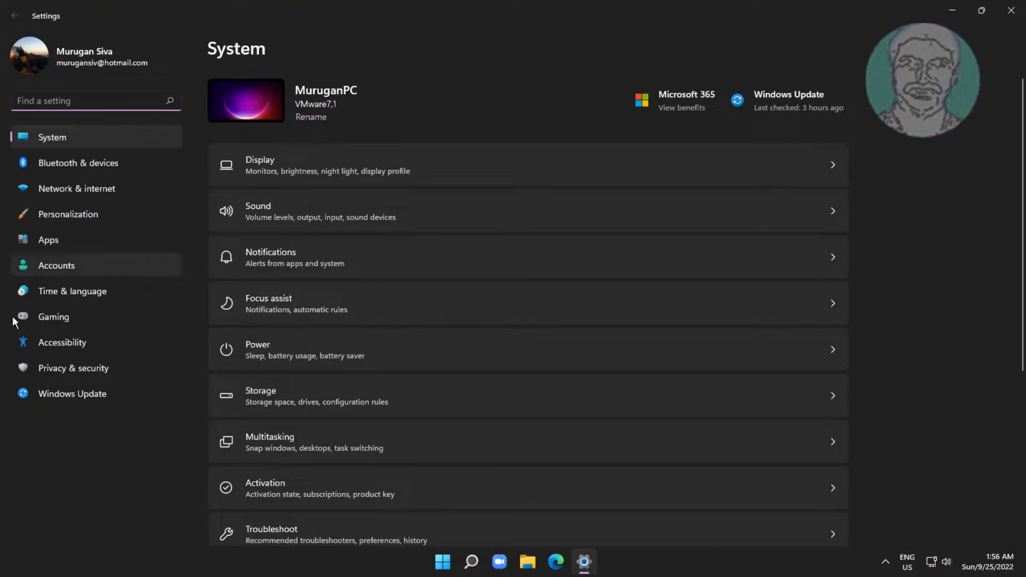
{"action": "scroll", "coordinate": [359, 383], "scroll_direction": "down", "scroll_amount": 3}
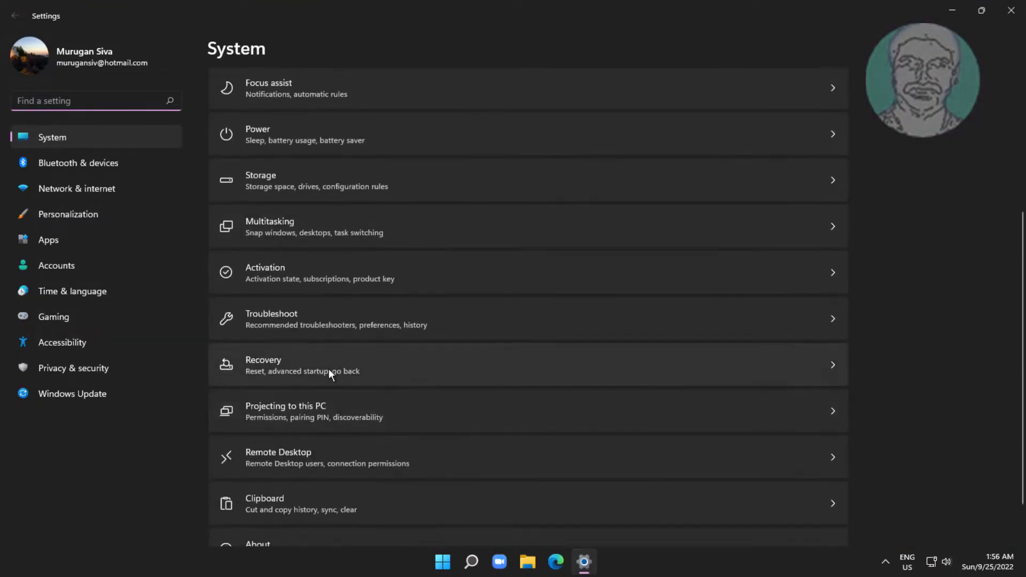
{"action": "left_click", "coordinate": [315, 369]}
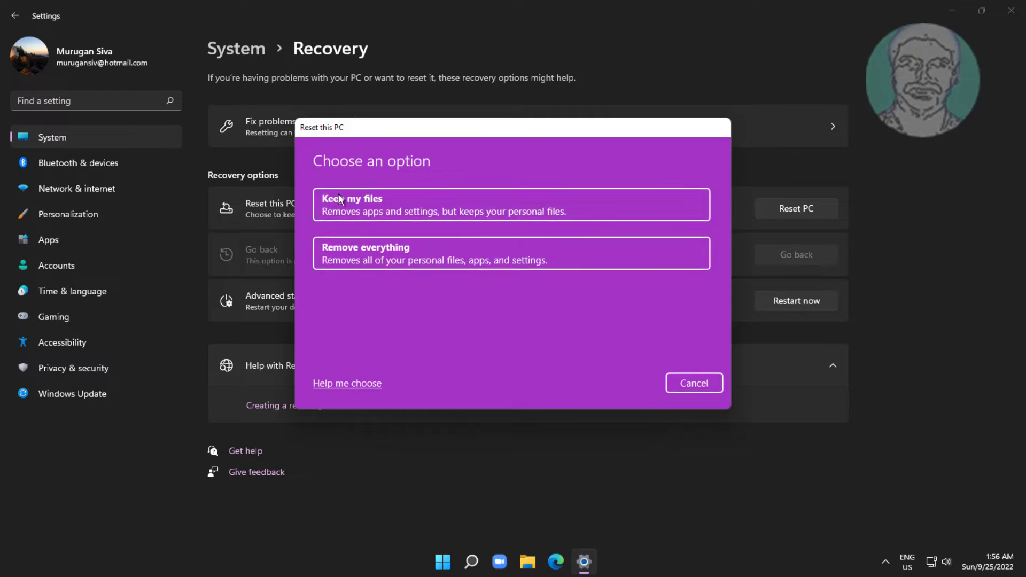
Reset this PC with the Keep my files option.
{"action": "left_click", "coordinate": [398, 206]}
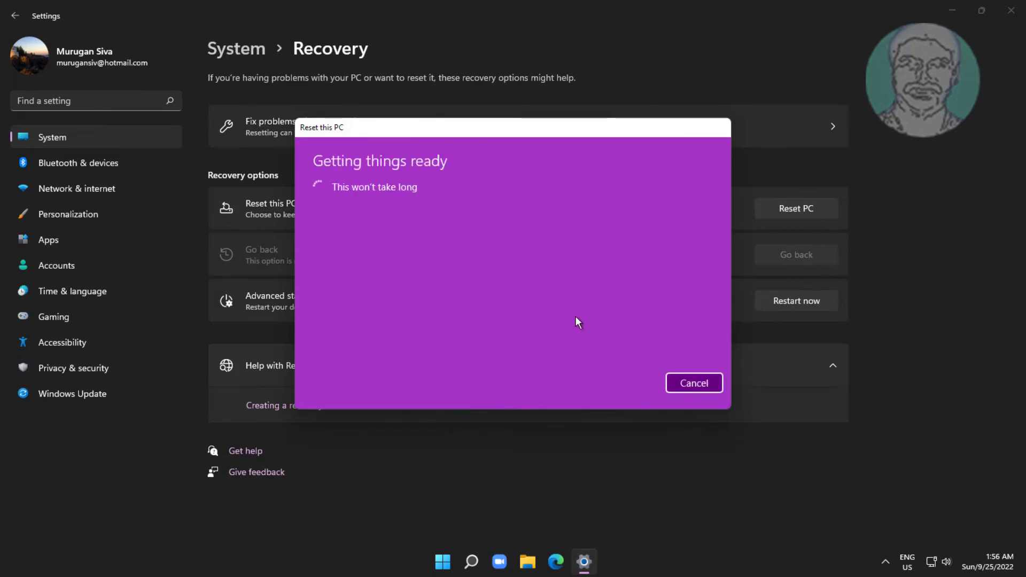